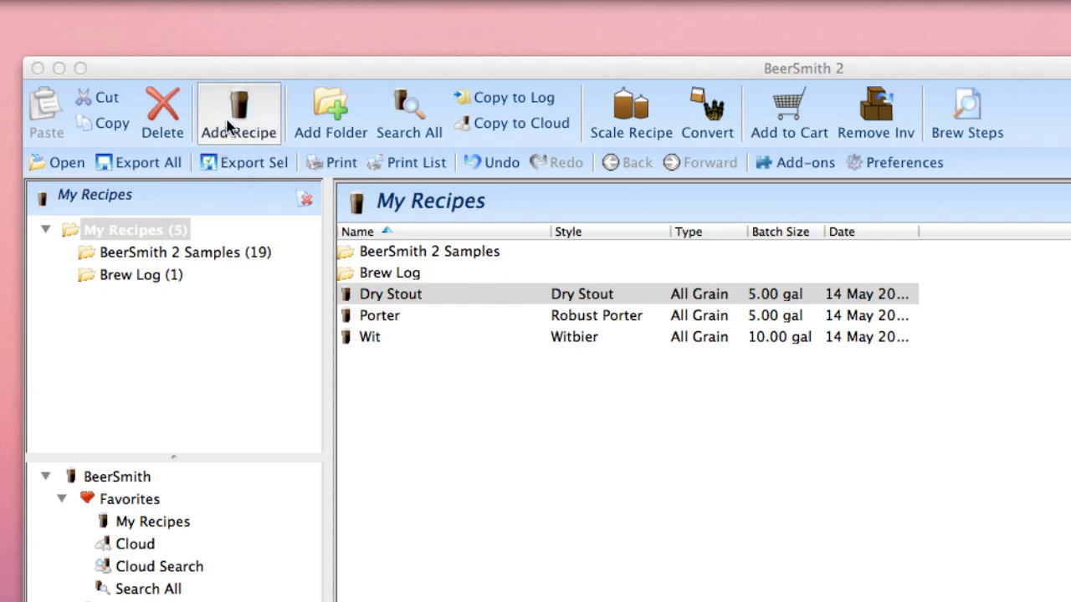
Create a new blank recipe and replace 'Untitled Recipe' with the name 'Brad's Porter'.
{"action": "left_click", "coordinate": [230, 124]}
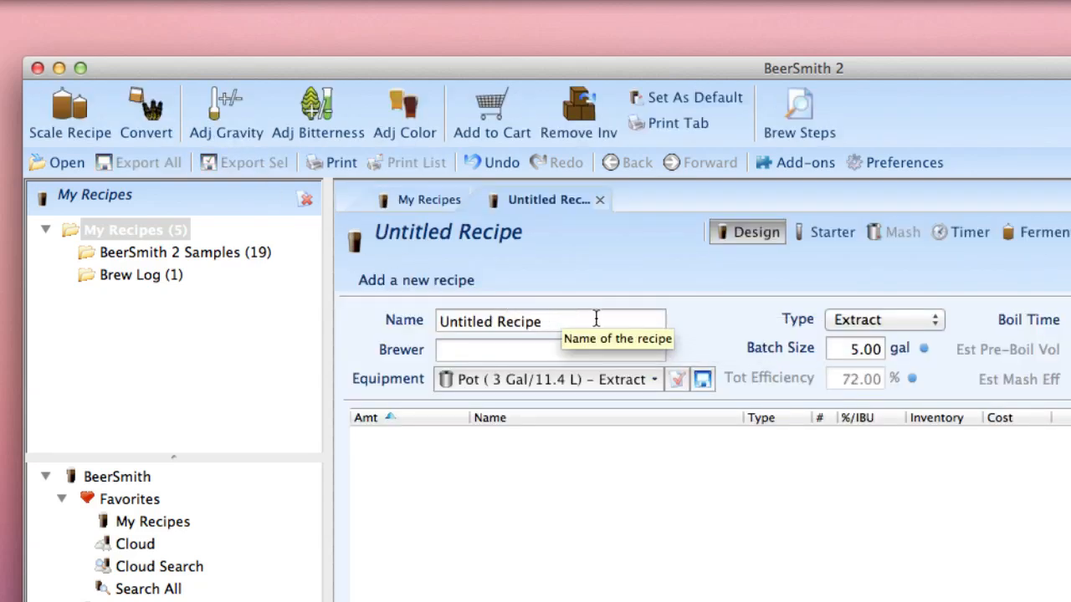
{"action": "left_click_drag", "start_coordinate": [589, 322], "coordinate": [376, 320]}
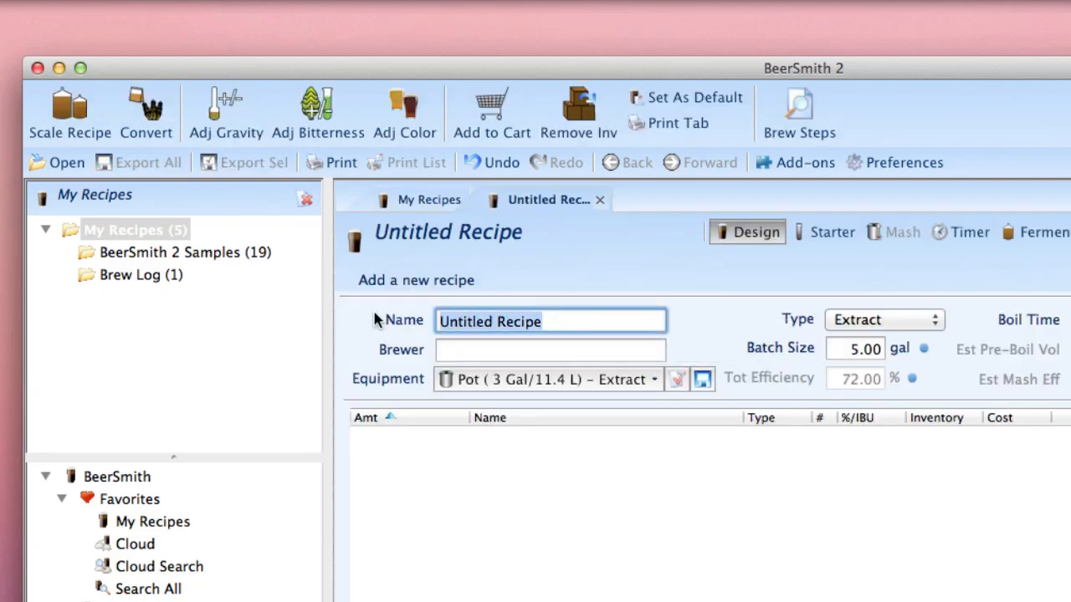
{"action": "type", "text": "B"}
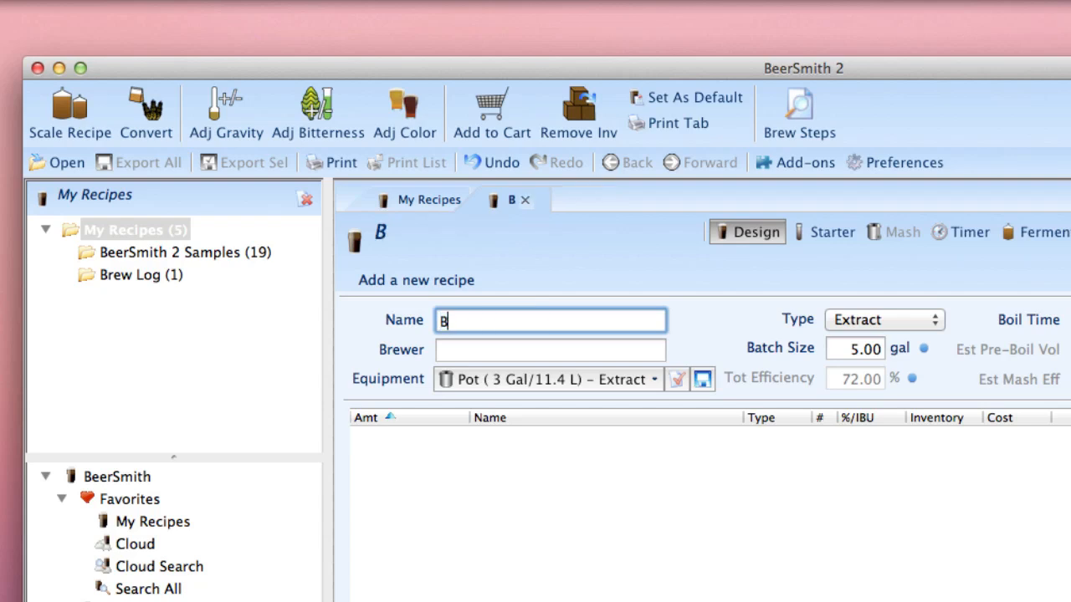
{"action": "type", "text": "rad's Porter"}
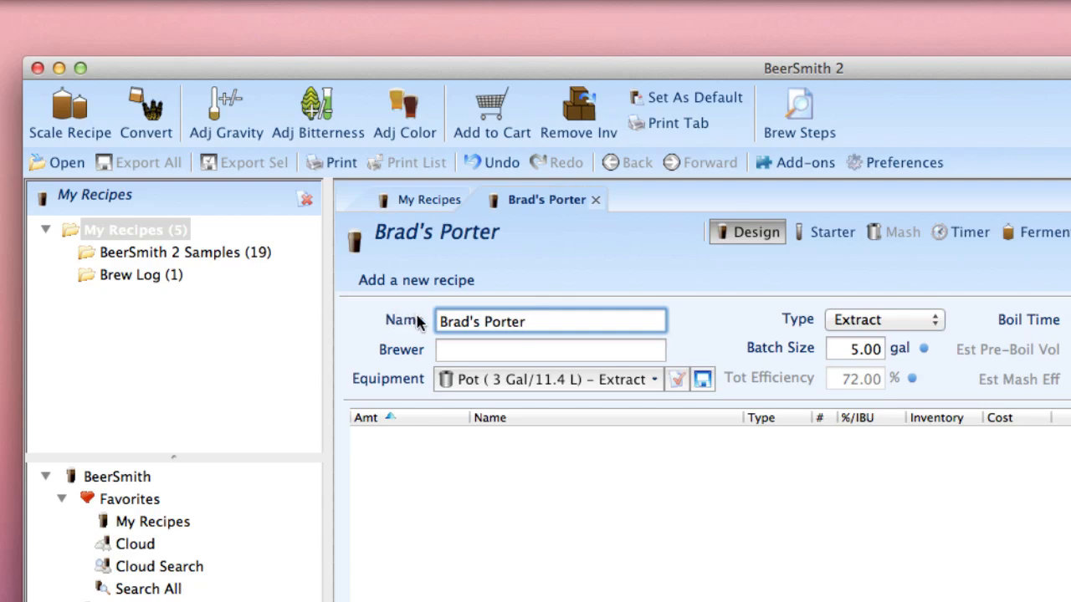
Set the recipe equipment to Pot (4 Gal/15.1 L) - Extract.
{"action": "left_click", "coordinate": [506, 380]}
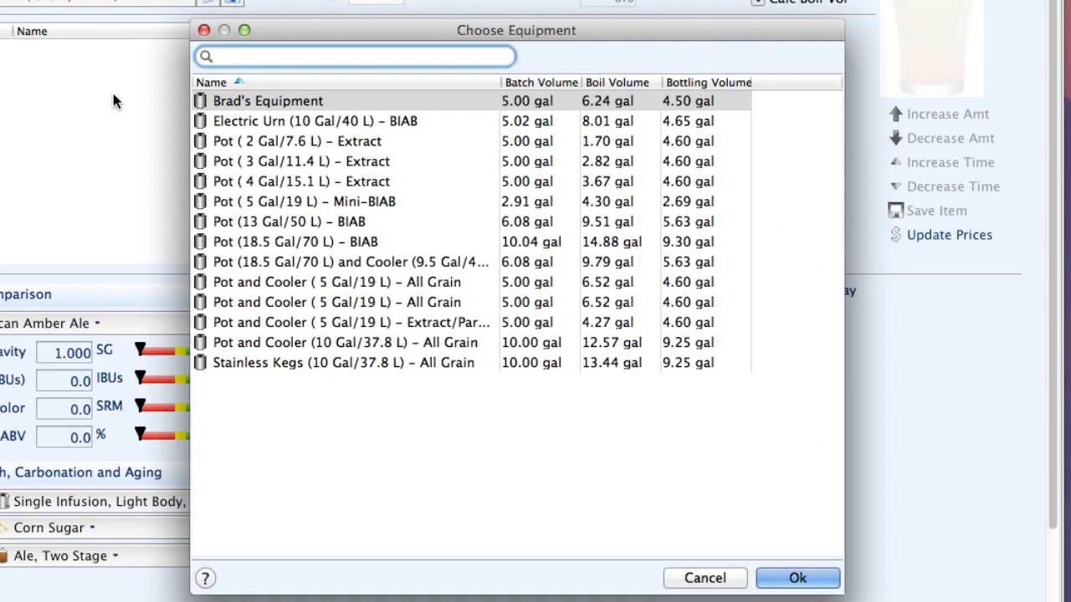
{"action": "left_click", "coordinate": [305, 184]}
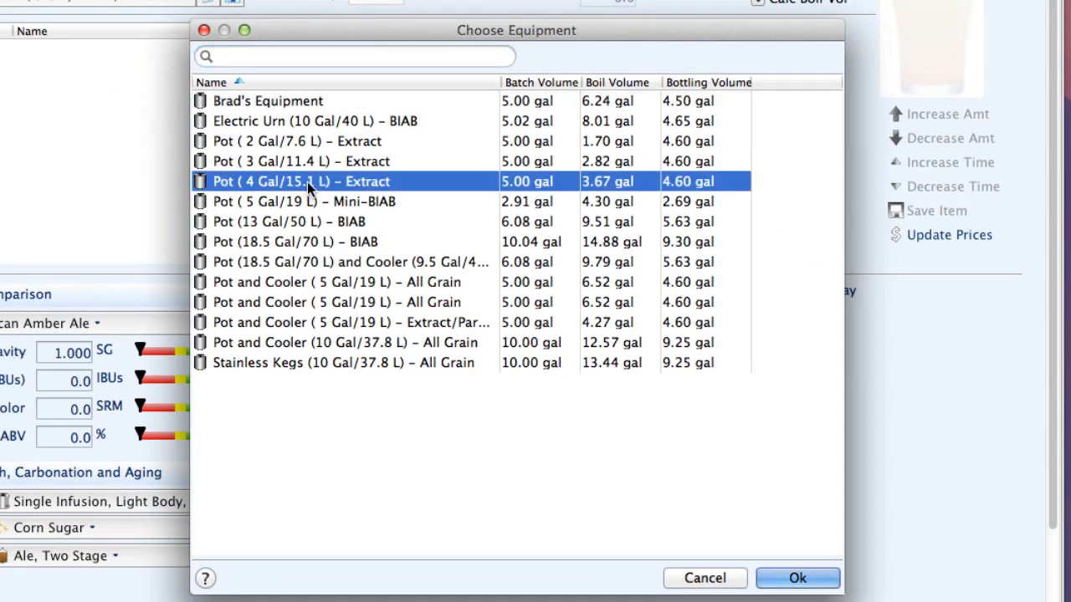
{"action": "left_click", "coordinate": [762, 577]}
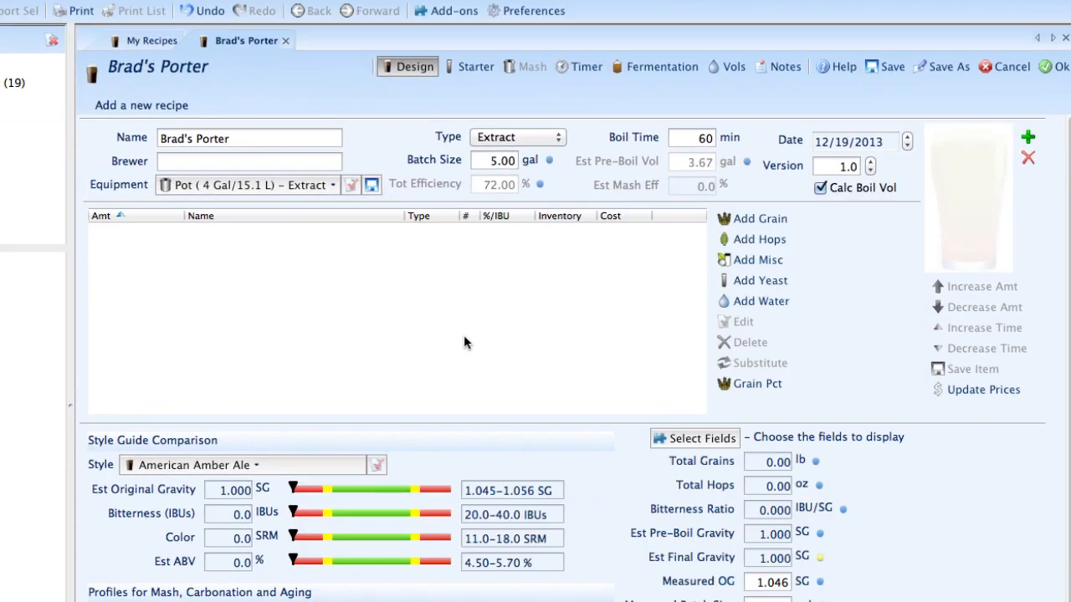
Search the styles for 'Porter' and set the recipe style to Brown Porter.
{"action": "left_click", "coordinate": [305, 461]}
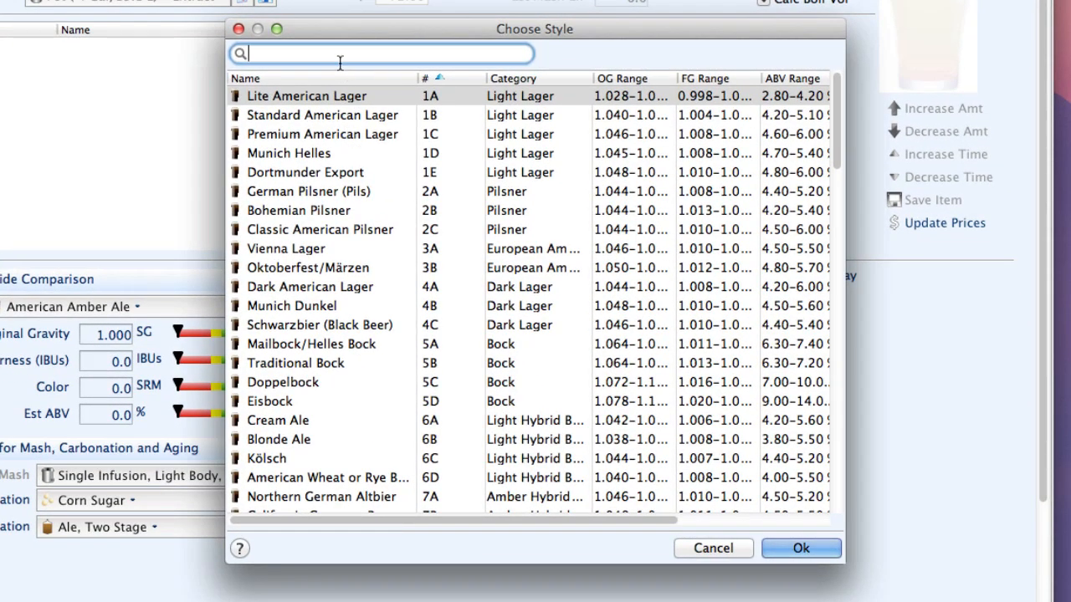
{"action": "type", "text": "Porter"}
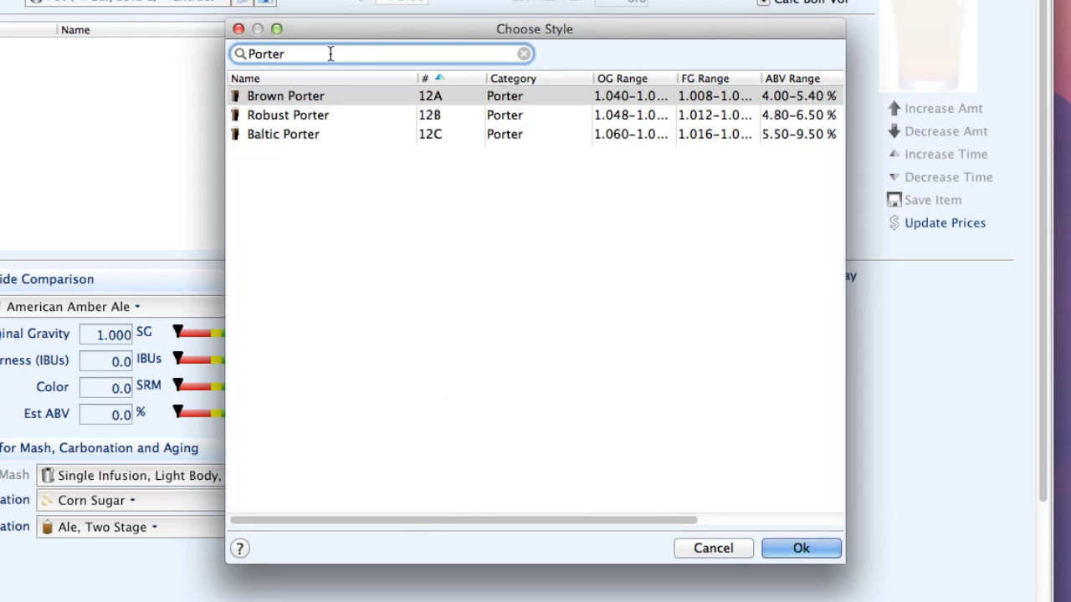
{"action": "left_click", "coordinate": [318, 99]}
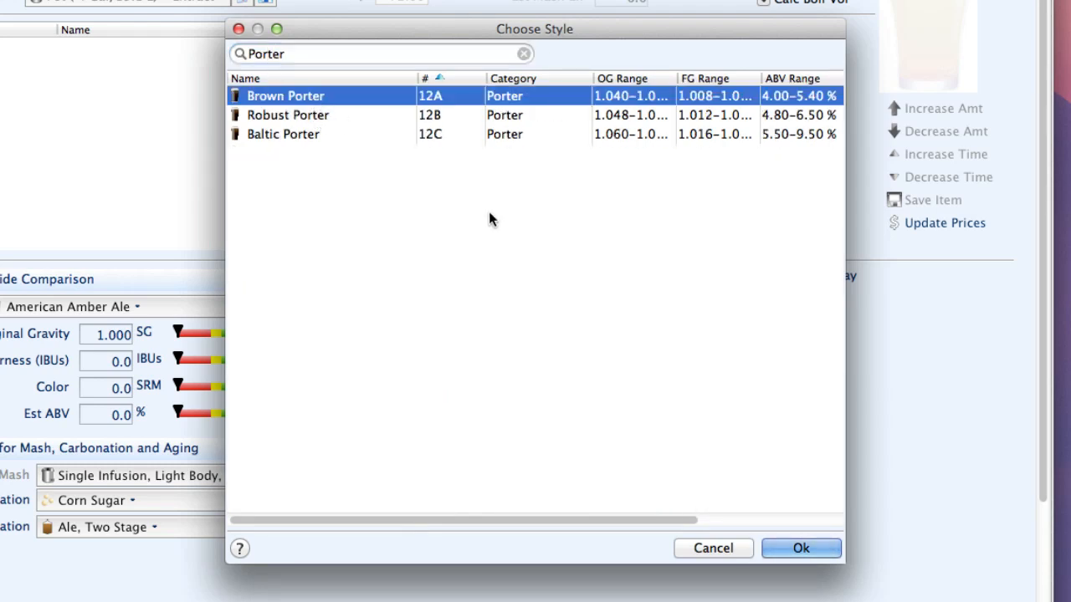
{"action": "left_click", "coordinate": [810, 547]}
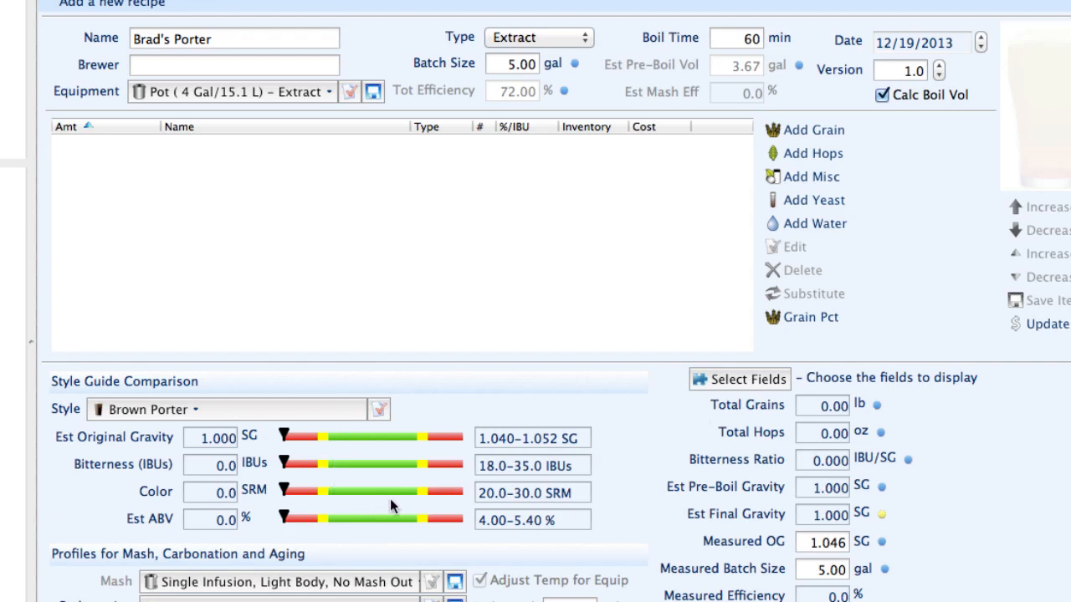
Add 6 lbs of Amber Liquid Extract to the recipe.
{"action": "left_click", "coordinate": [809, 132]}
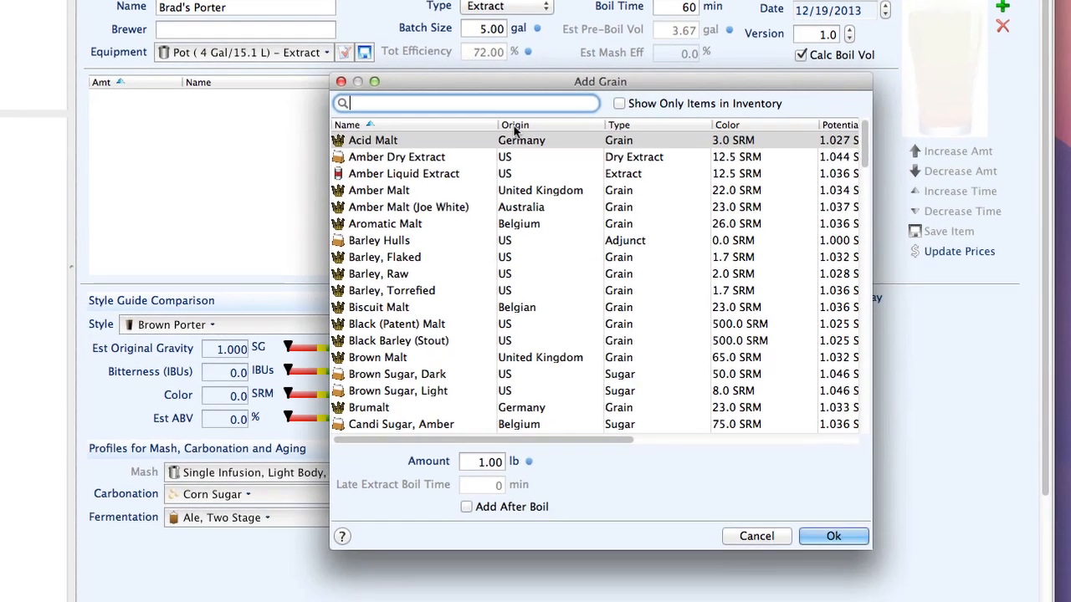
{"action": "type", "text": "A"}
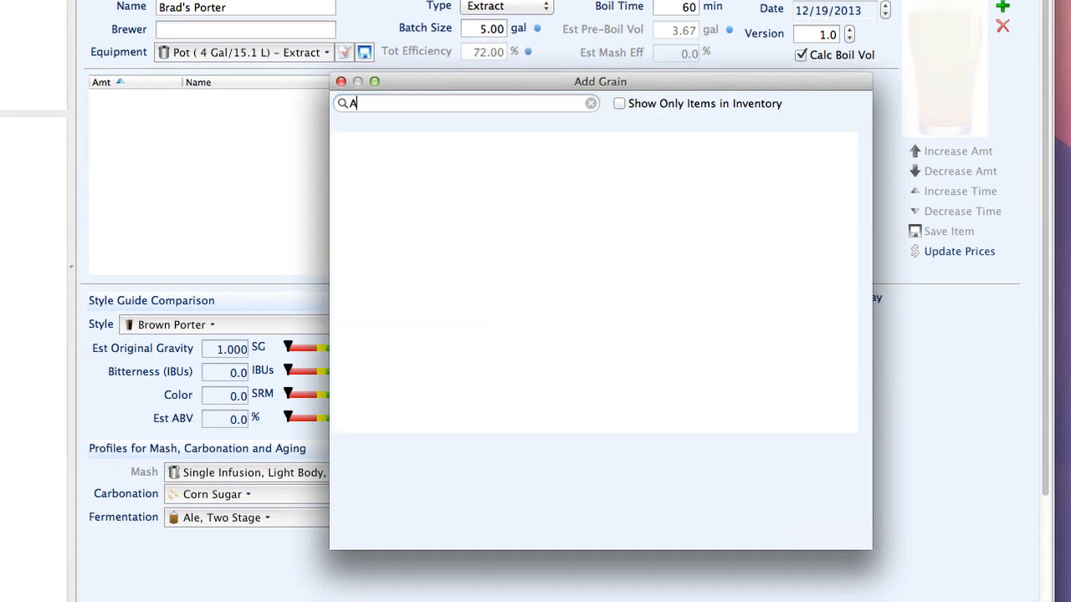
{"action": "type", "text": "mber"}
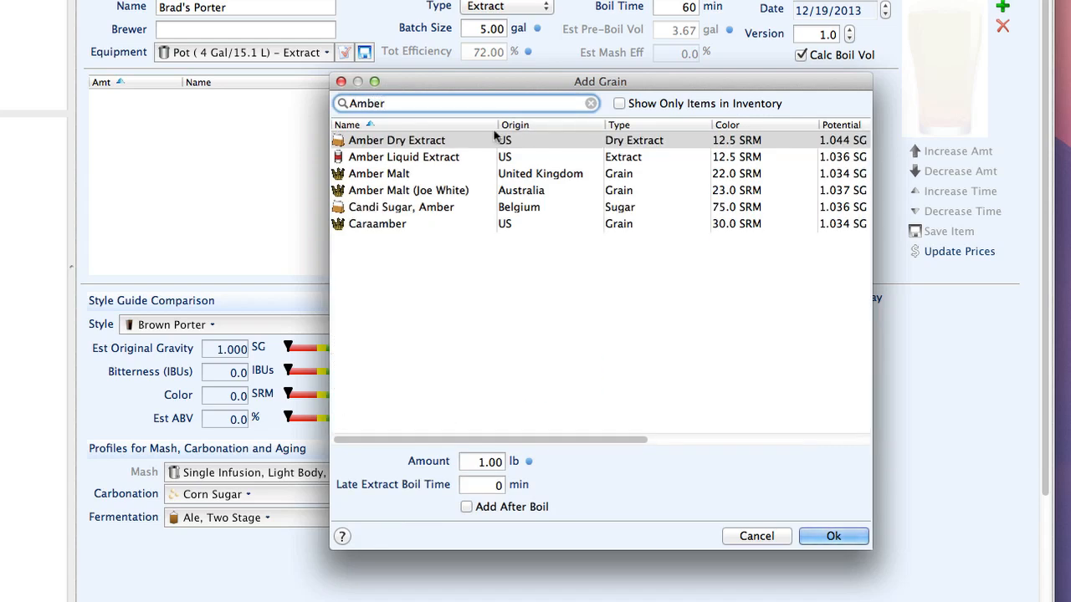
{"action": "left_click", "coordinate": [433, 159]}
{"action": "left_click", "coordinate": [485, 462]}
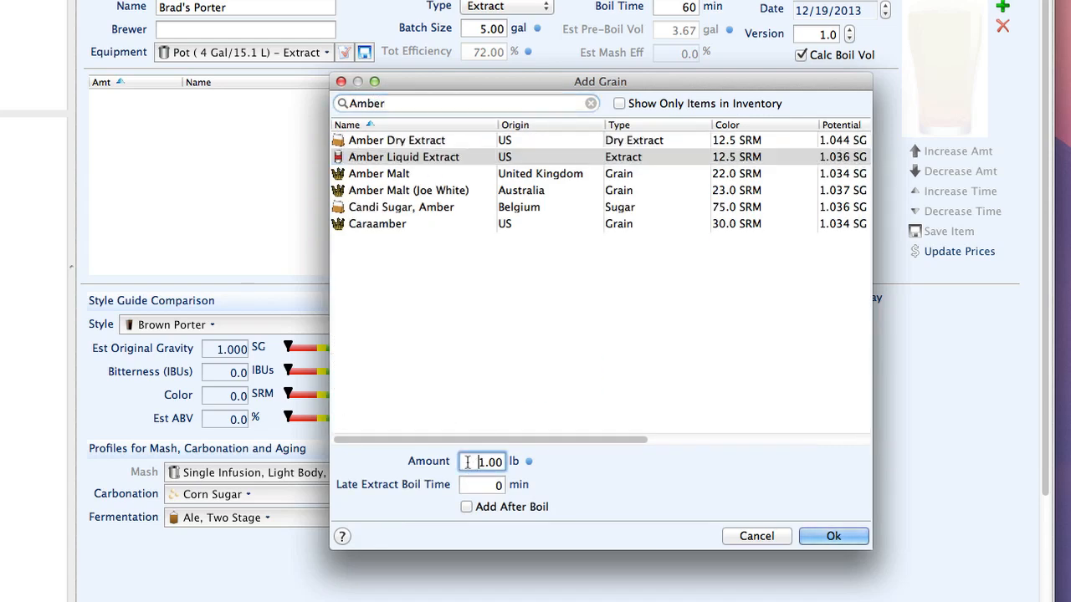
{"action": "type", "text": "6"}
{"action": "left_click", "coordinate": [833, 540]}
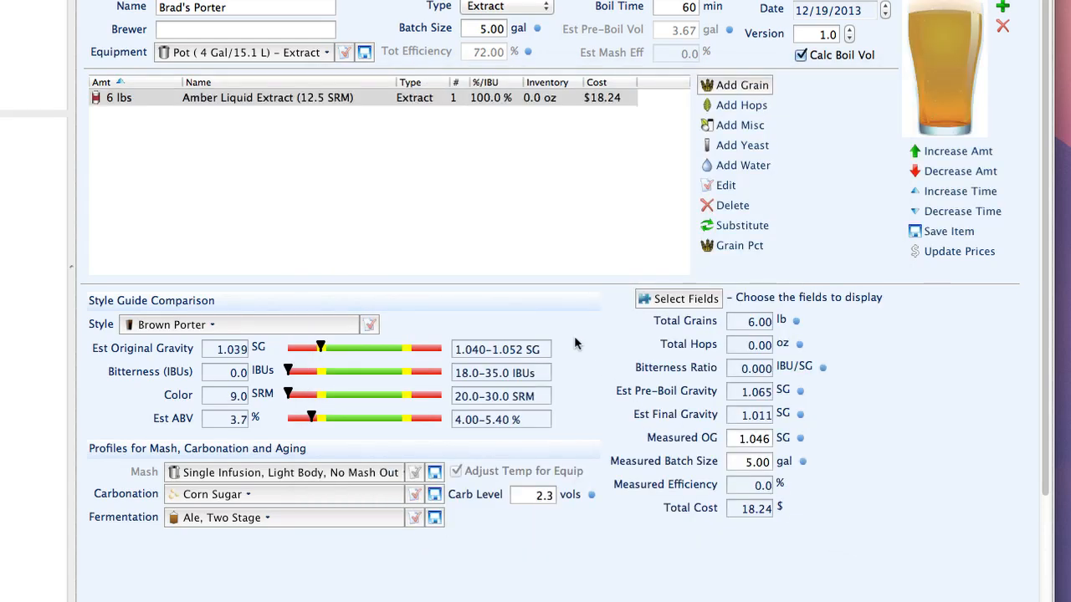
Add Caramel/Crystal Malt - 30L to the grain bill.
{"action": "left_click", "coordinate": [732, 87]}
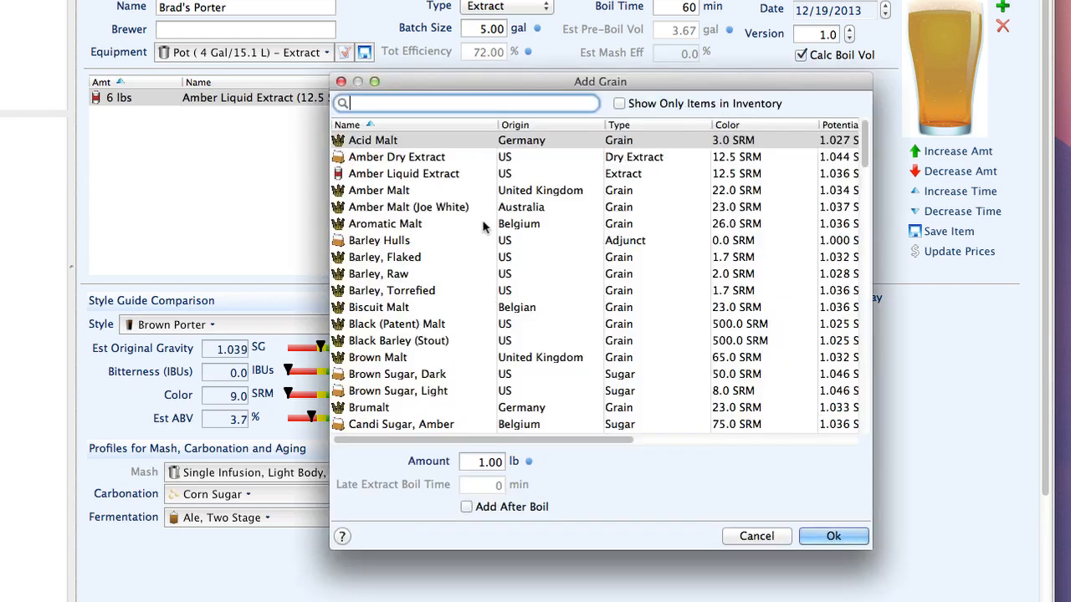
{"action": "type", "text": "Cry"}
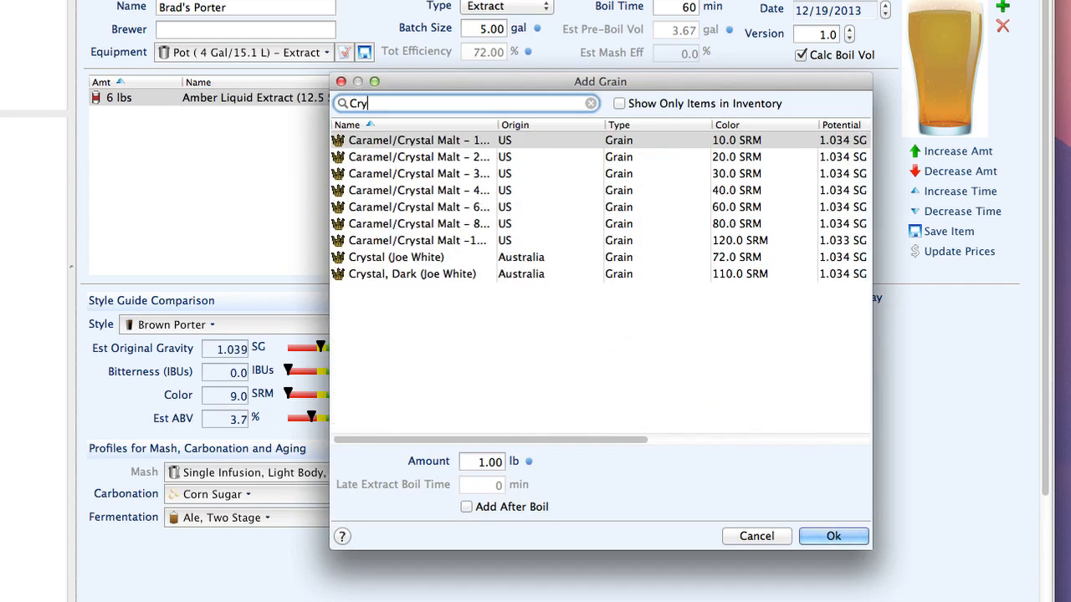
{"action": "type", "text": "st"}
{"action": "left_click_drag", "start_coordinate": [498, 124], "coordinate": [512, 124]}
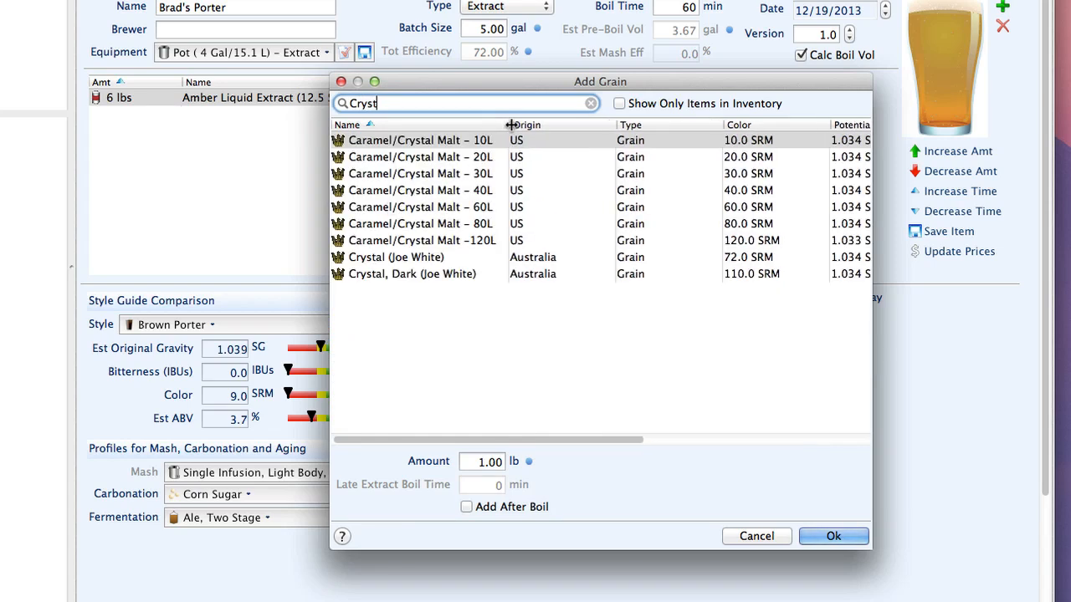
{"action": "left_click", "coordinate": [486, 173]}
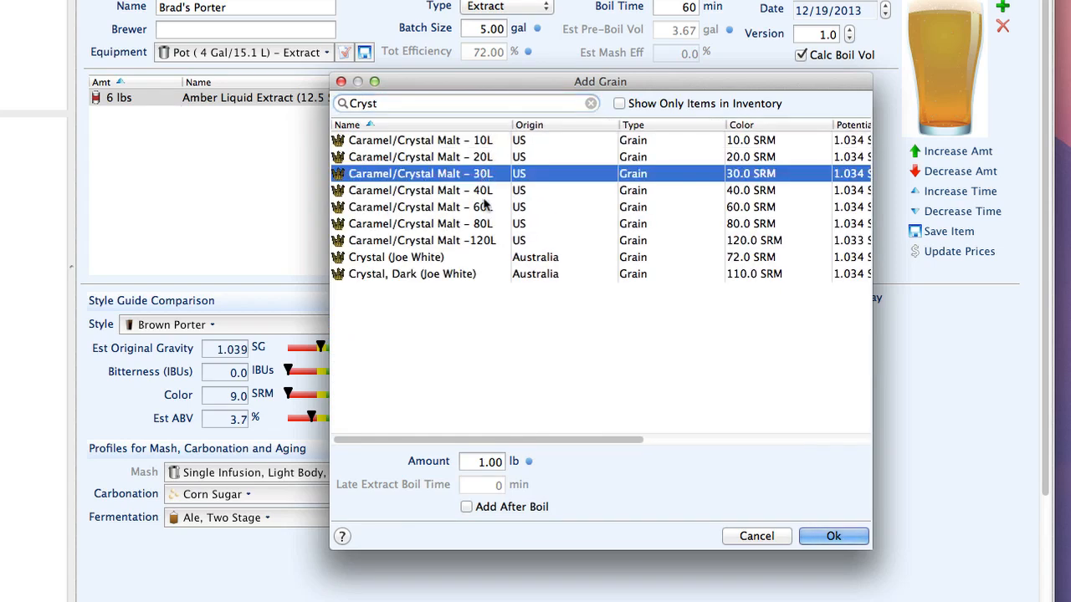
{"action": "left_click", "coordinate": [834, 536]}
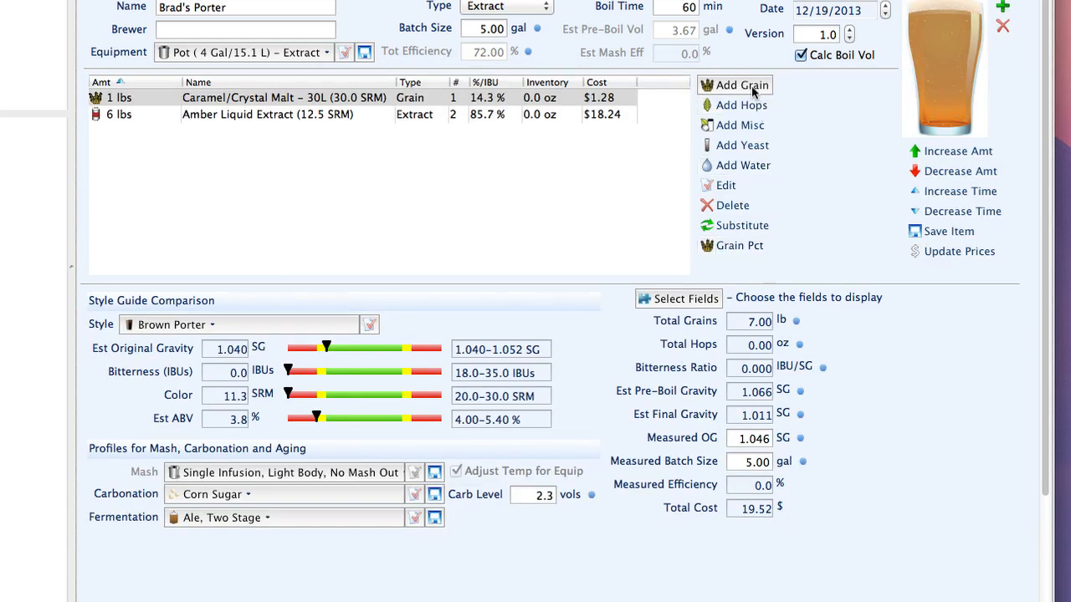
{"action": "left_click", "coordinate": [741, 85]}
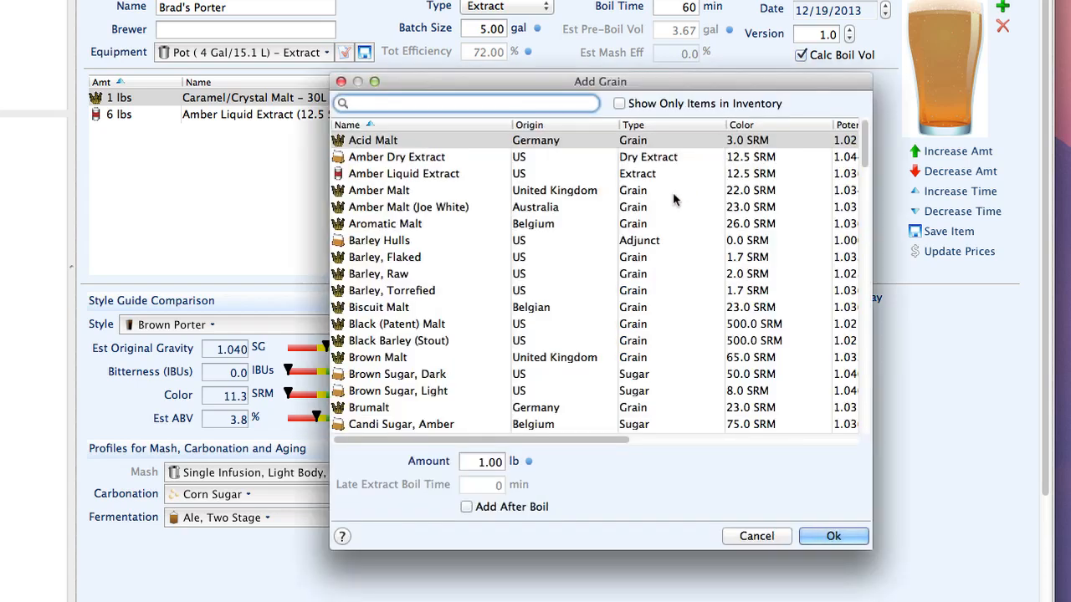
Add 0.5 lb (8 oz) of Black (Patent) Malt to the recipe.
{"action": "type", "text": "Bla"}
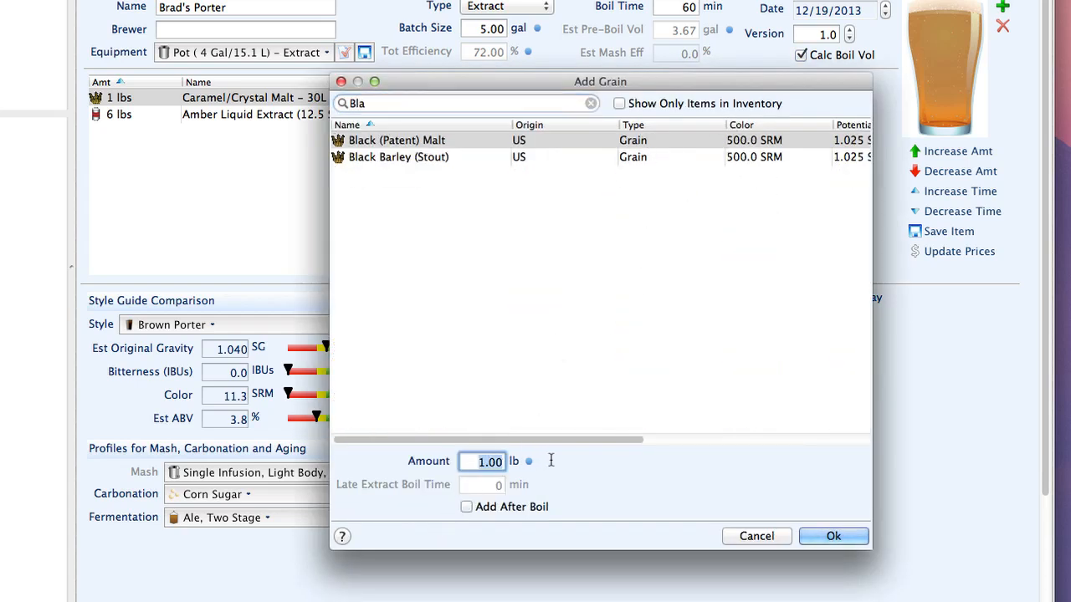
{"action": "left_click", "coordinate": [481, 460]}
{"action": "type", "text": "0.5"}
{"action": "left_click", "coordinate": [831, 536]}
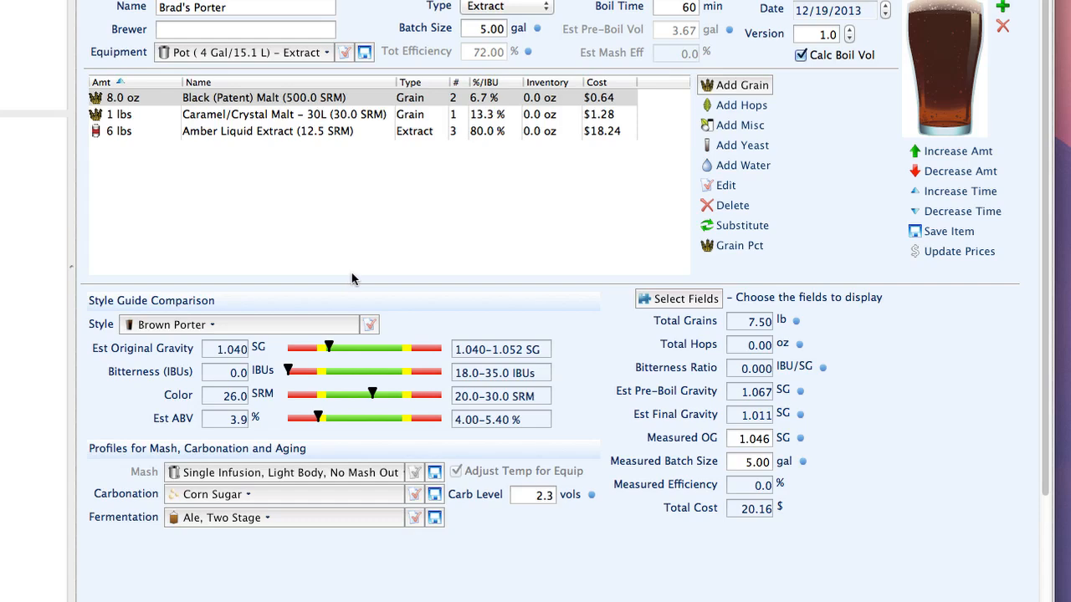
{"action": "left_click", "coordinate": [747, 105]}
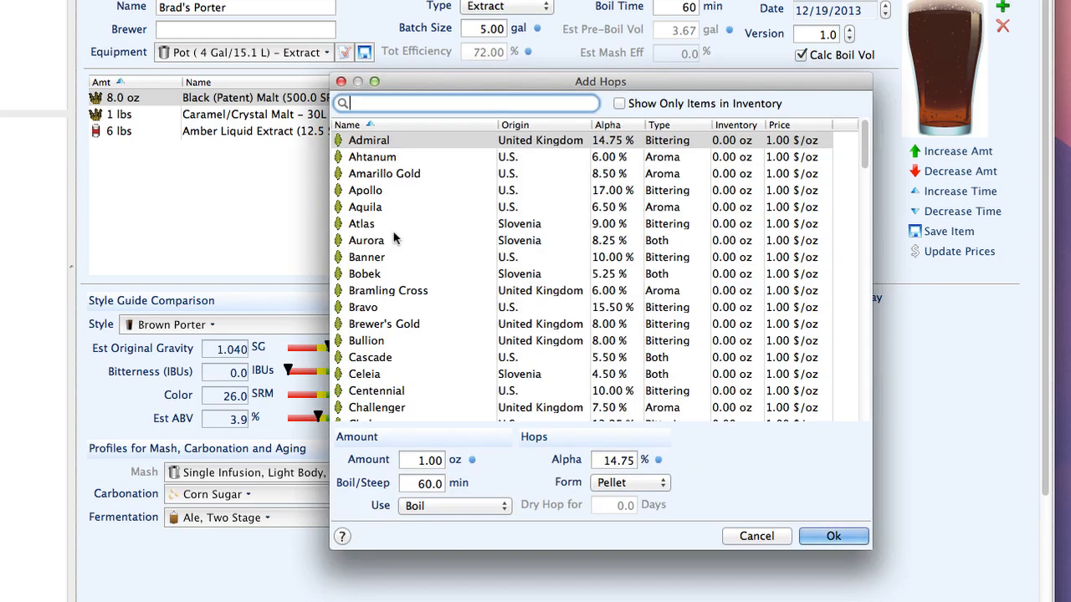
Add 2 oz of Fuggles hops as a 60-minute boil addition.
{"action": "type", "text": "Fug"}
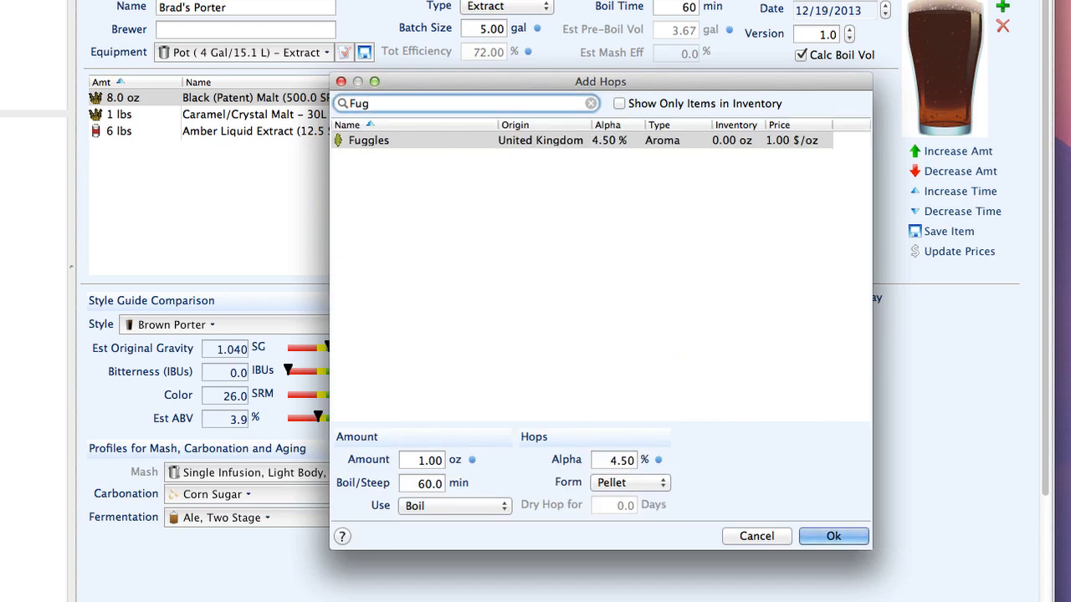
{"action": "left_click_drag", "start_coordinate": [410, 461], "coordinate": [481, 471]}
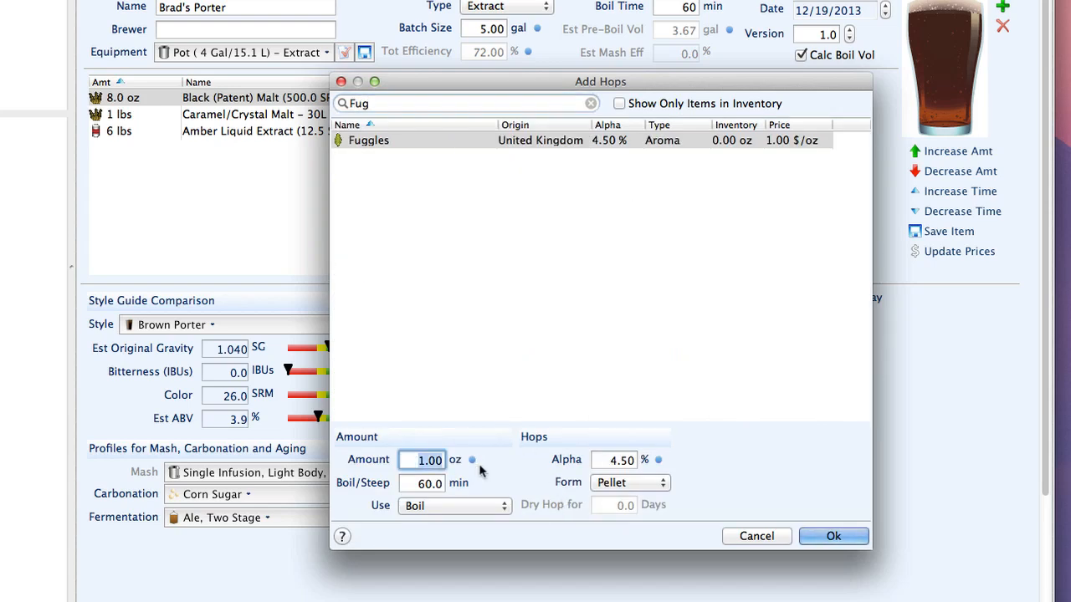
{"action": "type", "text": "2"}
{"action": "left_click", "coordinate": [837, 539]}
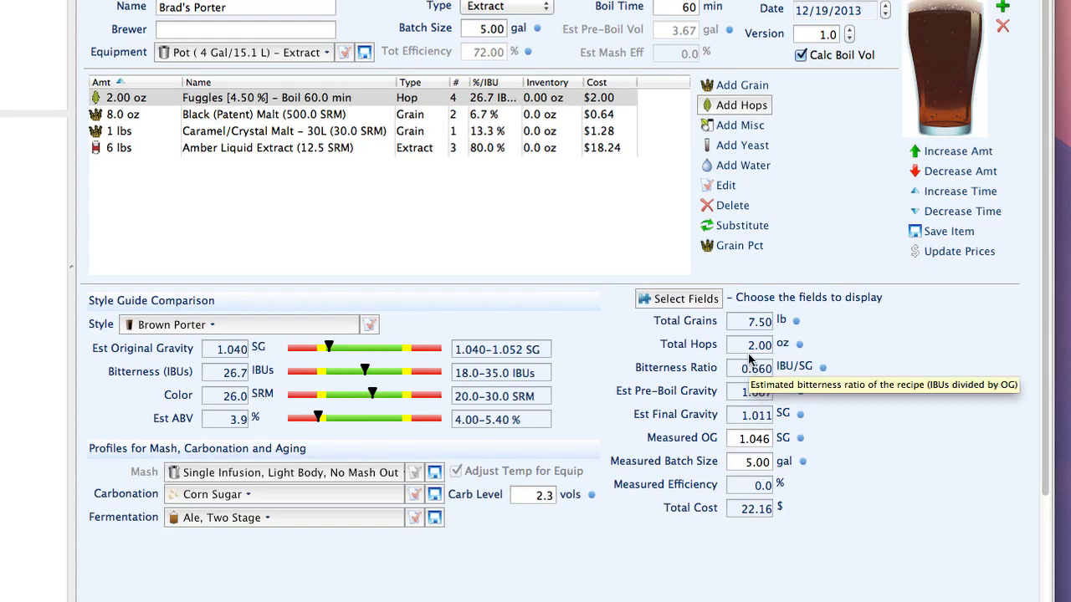
Add 1 oz of Fuggles pellets with use set to Dry Hop.
{"action": "left_click", "coordinate": [728, 106]}
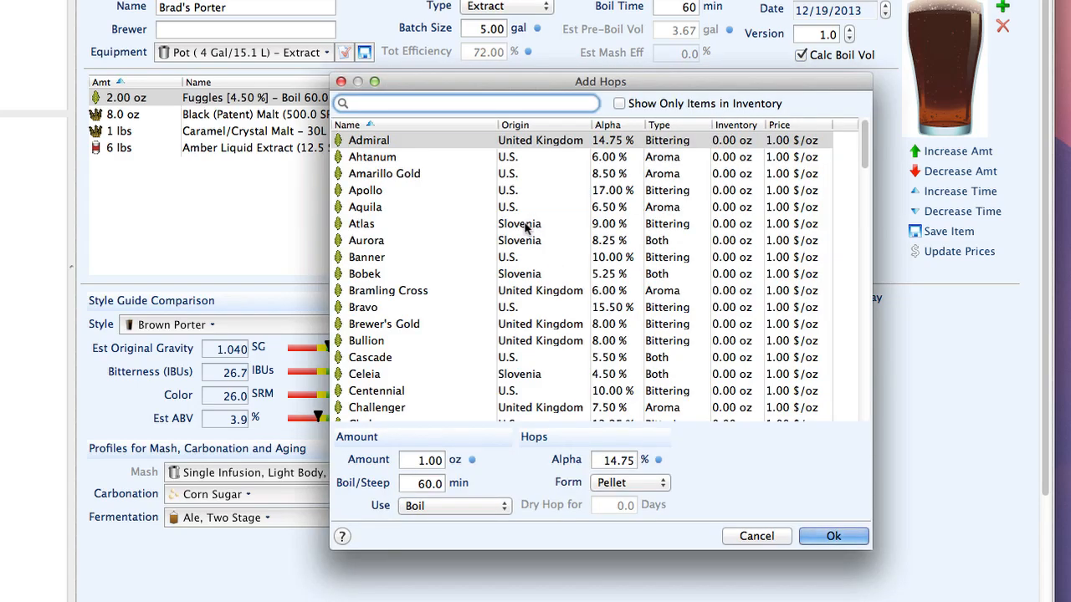
{"action": "type", "text": "Fug"}
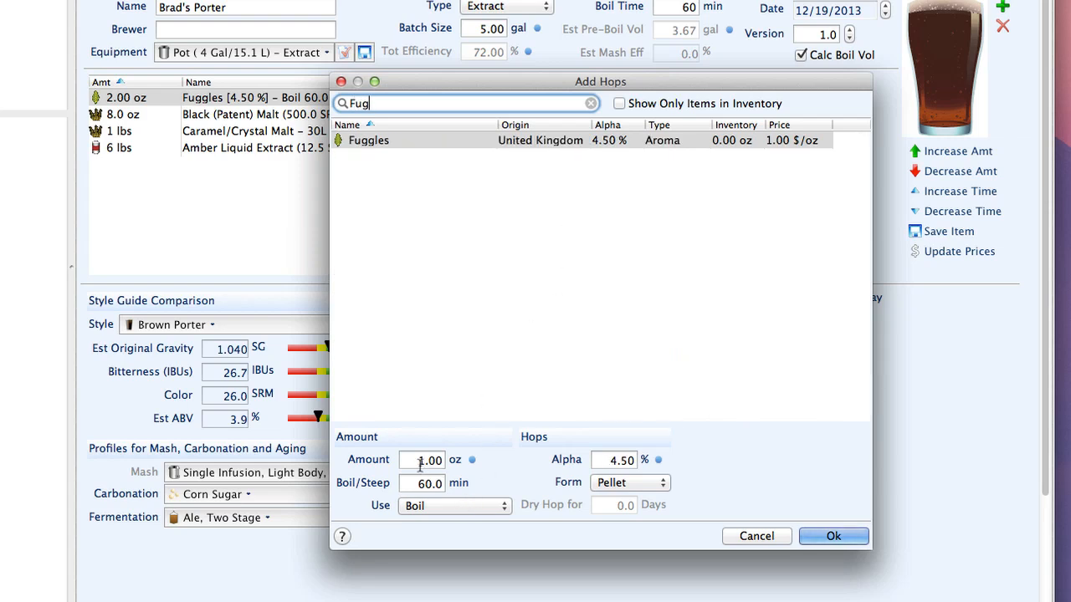
{"action": "left_click", "coordinate": [619, 484]}
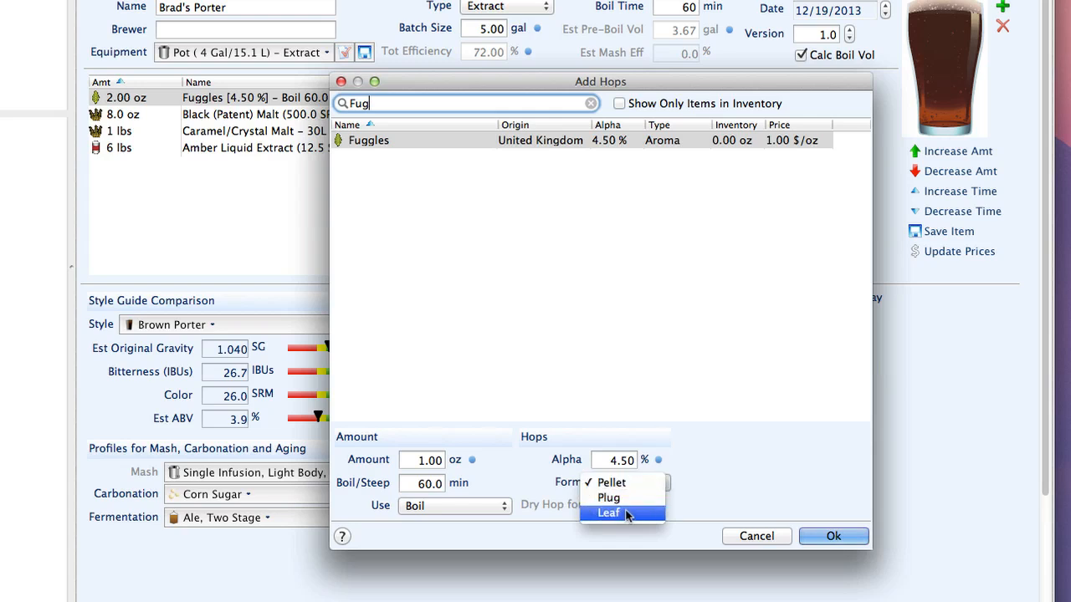
{"action": "left_click", "coordinate": [482, 512]}
{"action": "left_click", "coordinate": [480, 516]}
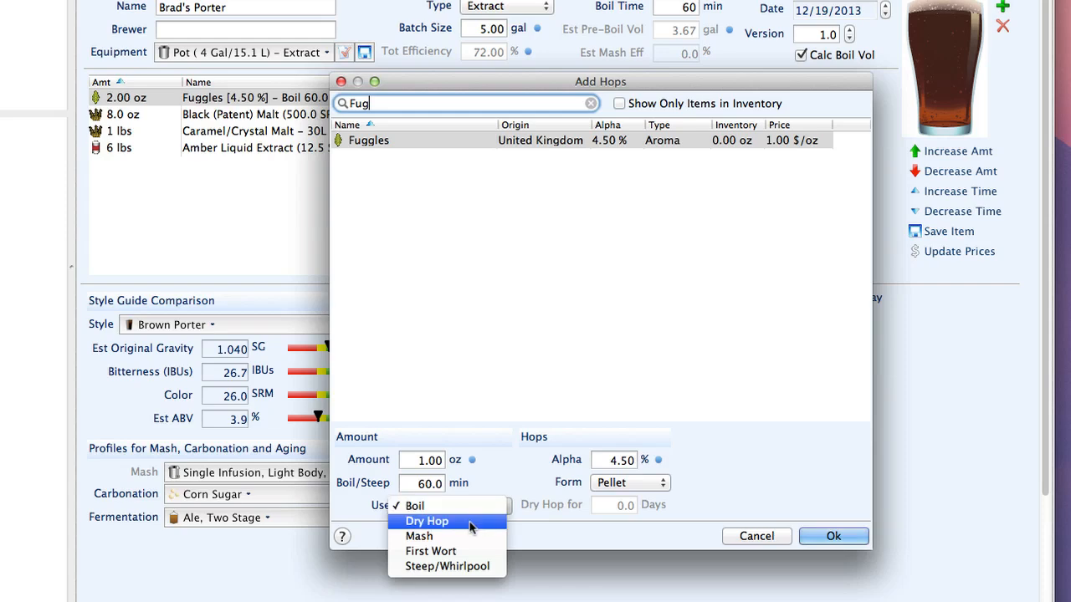
{"action": "left_click", "coordinate": [478, 521]}
{"action": "left_click", "coordinate": [833, 536]}
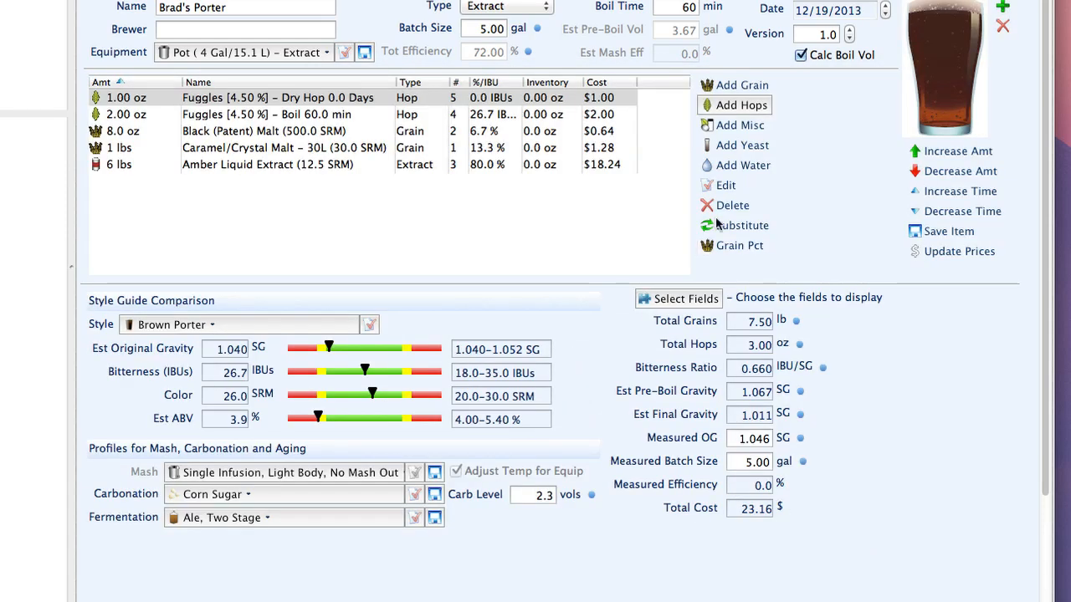
{"action": "left_click", "coordinate": [725, 145]}
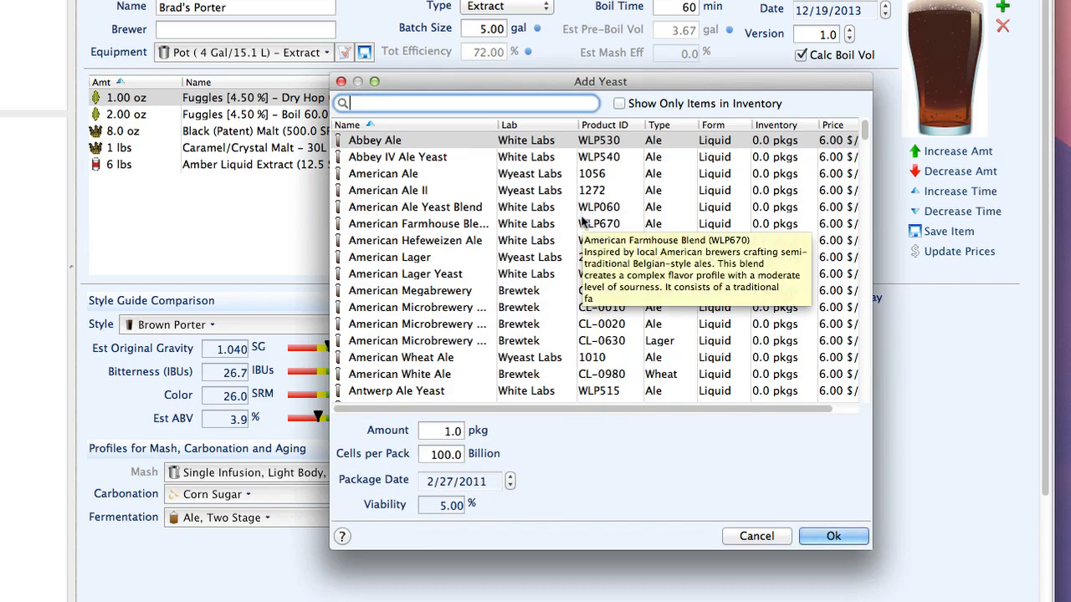
Add American Ale yeast (Wyeast Labs 1056), found by searching 'Americ'.
{"action": "type", "text": "Americ"}
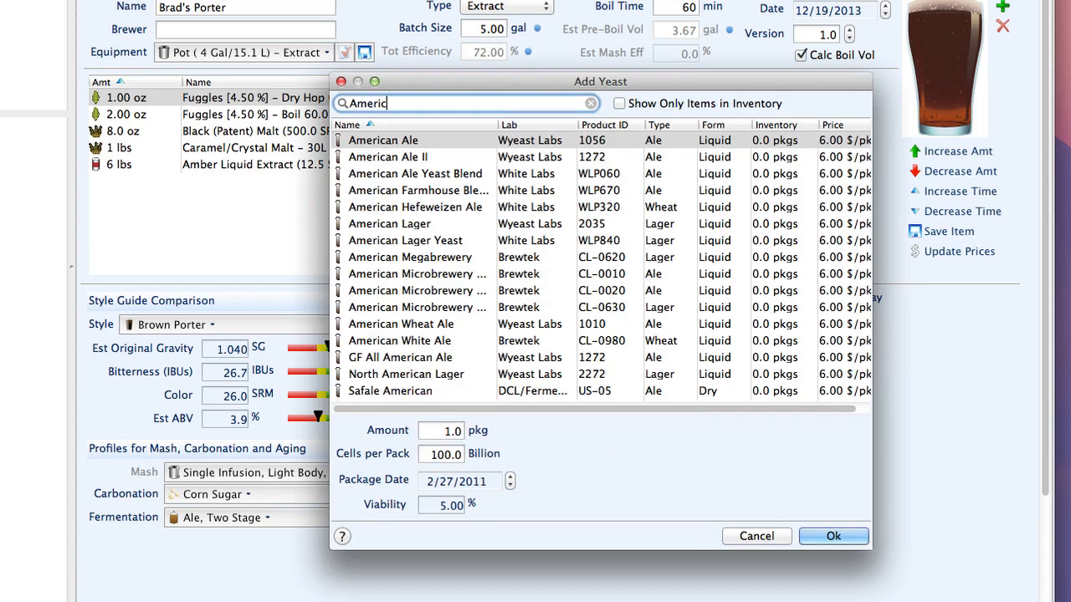
{"action": "left_click", "coordinate": [560, 141]}
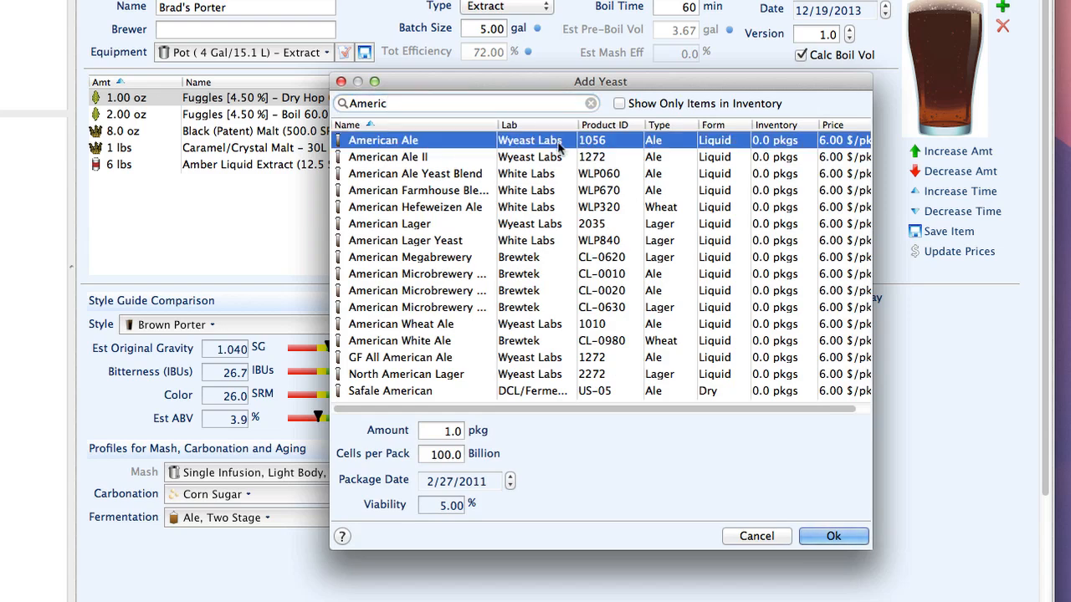
{"action": "left_click", "coordinate": [828, 536]}
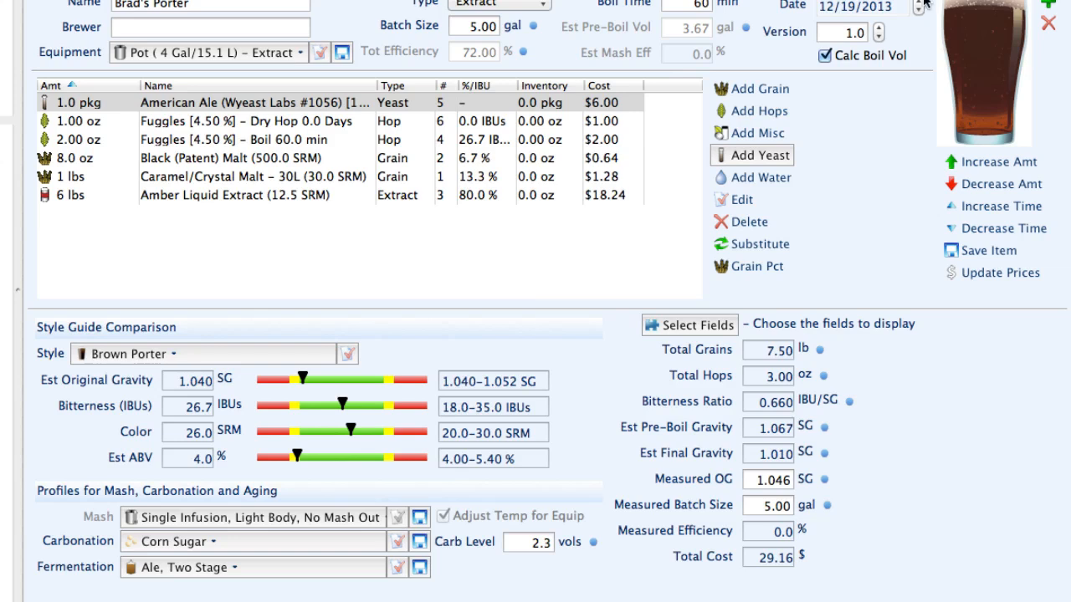
{"action": "left_click", "coordinate": [286, 545]}
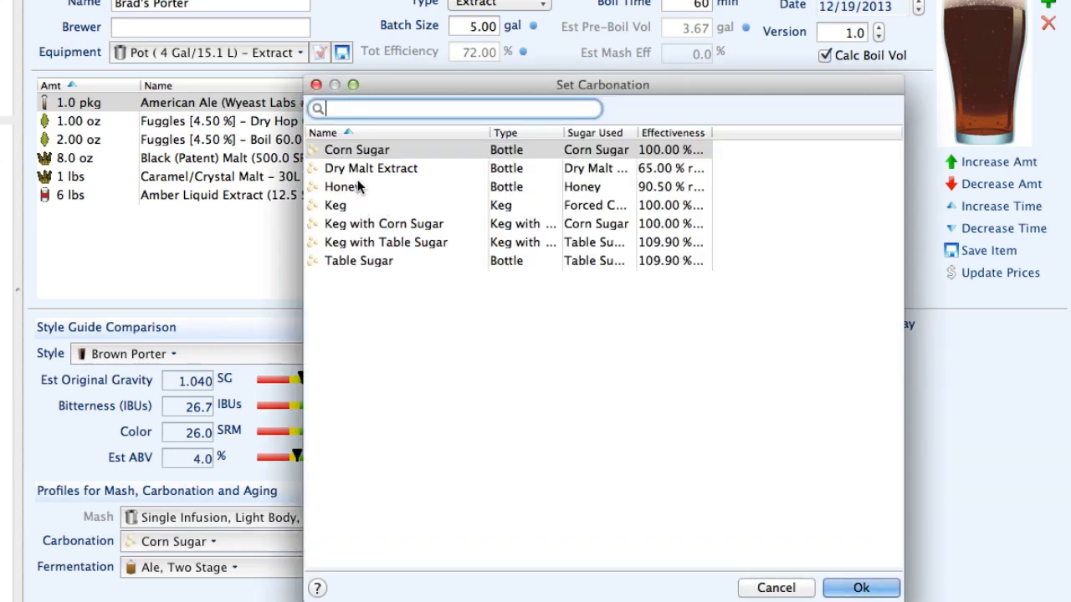
{"action": "left_click", "coordinate": [835, 590]}
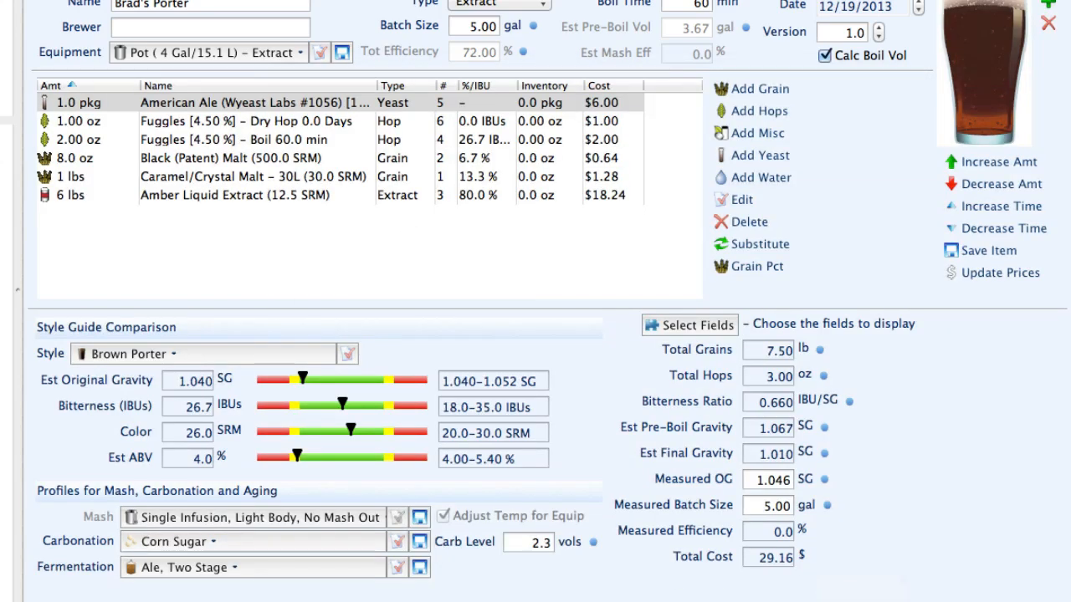
{"action": "left_click", "coordinate": [268, 570]}
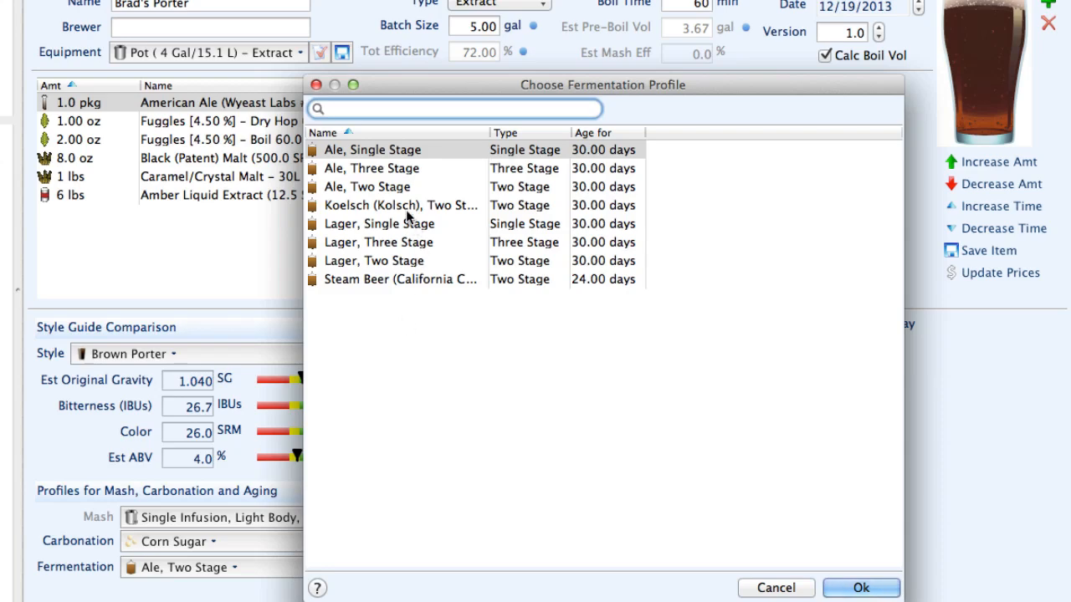
{"action": "left_click", "coordinate": [395, 187]}
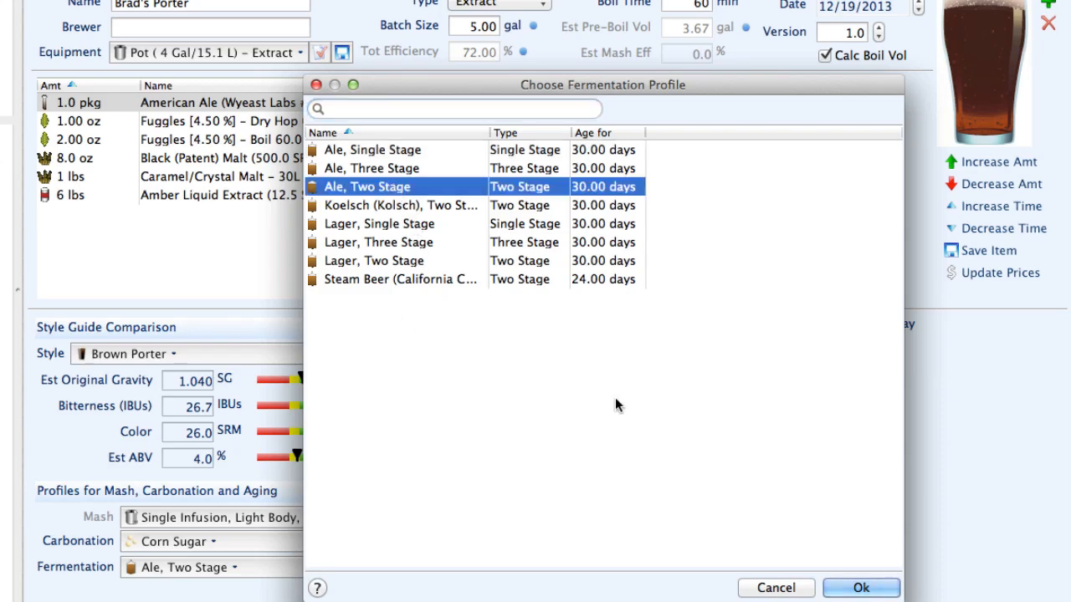
{"action": "left_click", "coordinate": [883, 590]}
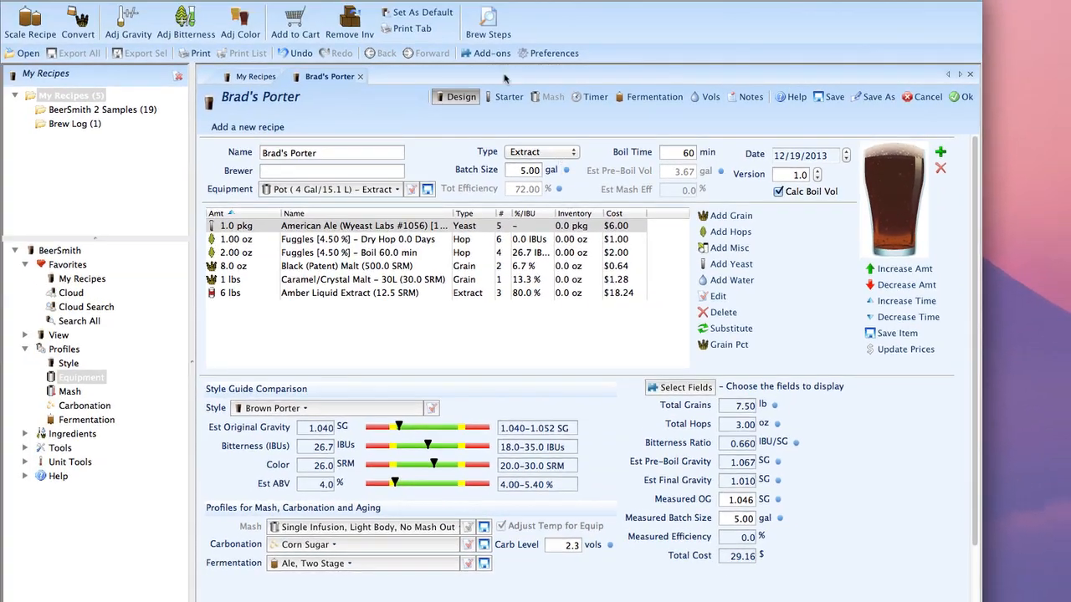
{"action": "left_click", "coordinate": [488, 21]}
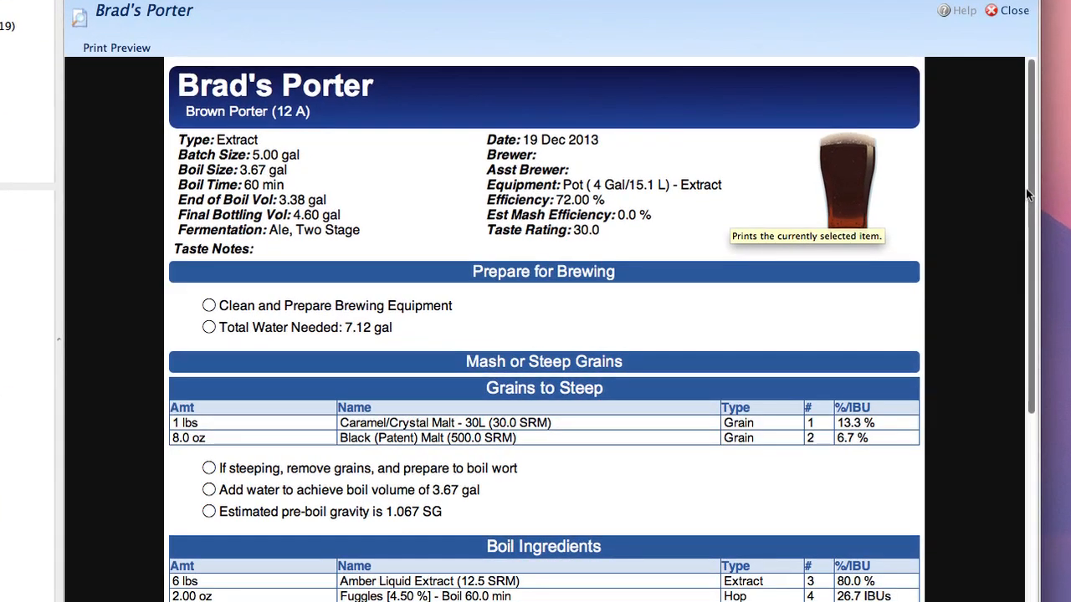
{"action": "left_click_drag", "start_coordinate": [970, 242], "coordinate": [971, 301]}
{"action": "left_click_drag", "start_coordinate": [1026, 260], "coordinate": [1003, 151]}
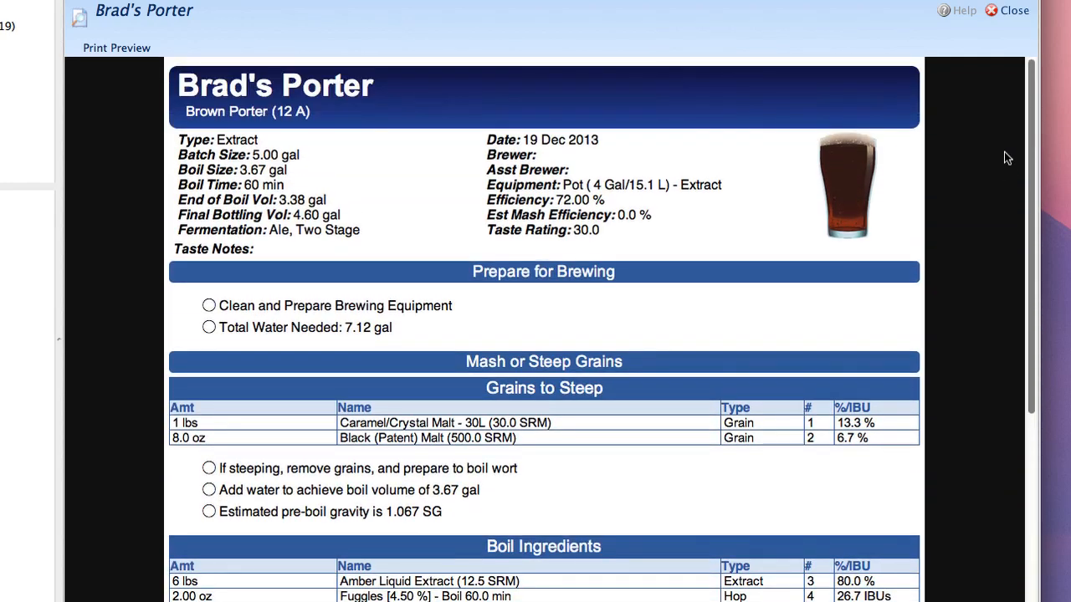
{"action": "left_click", "coordinate": [1014, 15]}
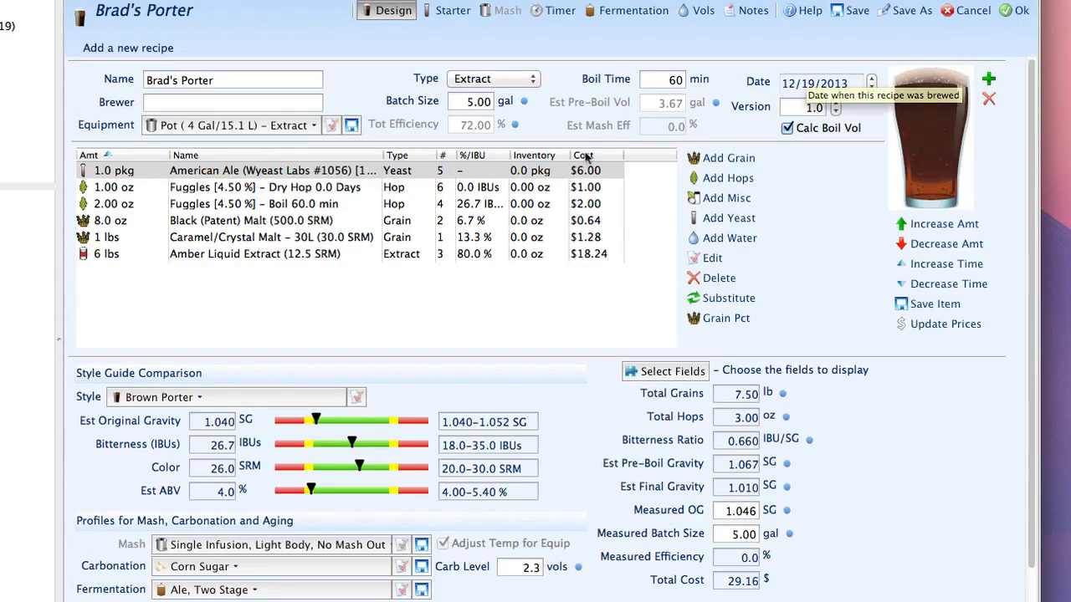
Check the Timer tab, save Brad's Porter to My Recipes, and select it to view its report.
{"action": "left_click", "coordinate": [559, 11]}
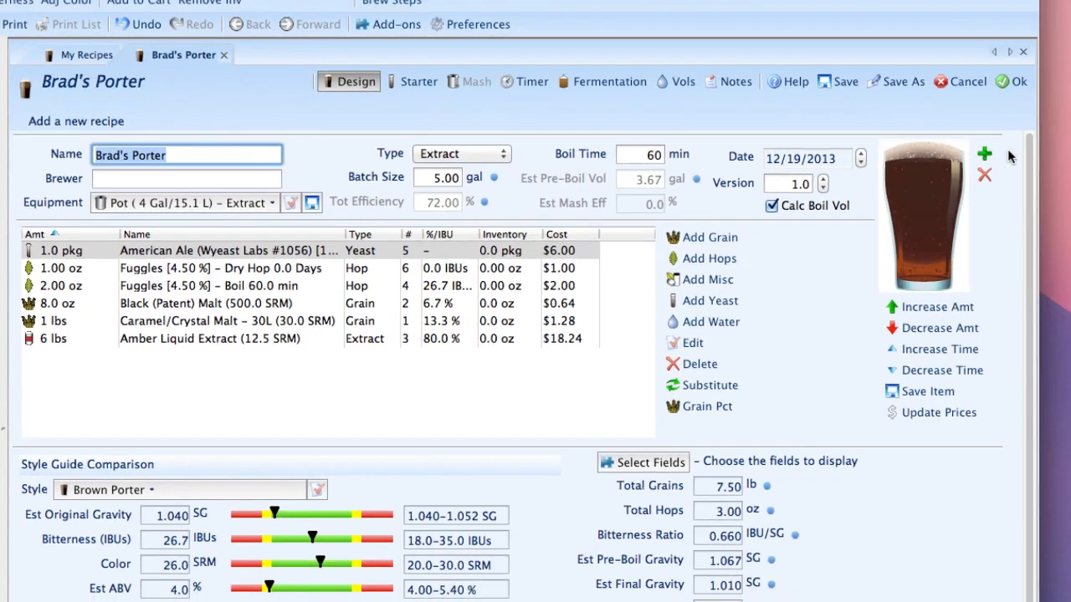
{"action": "left_click", "coordinate": [1012, 84]}
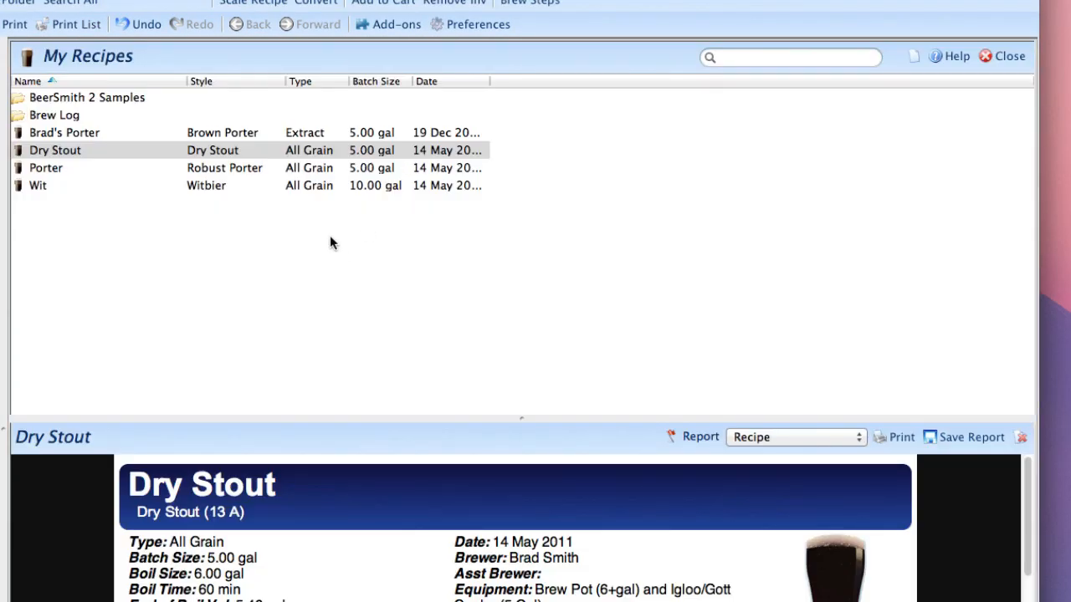
{"action": "left_click", "coordinate": [122, 134]}
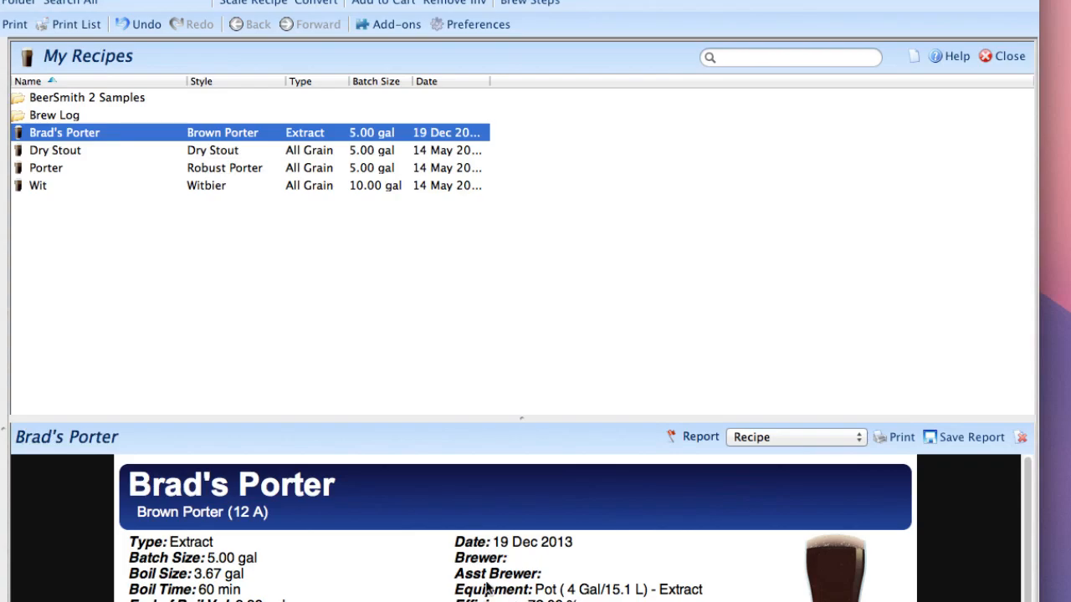